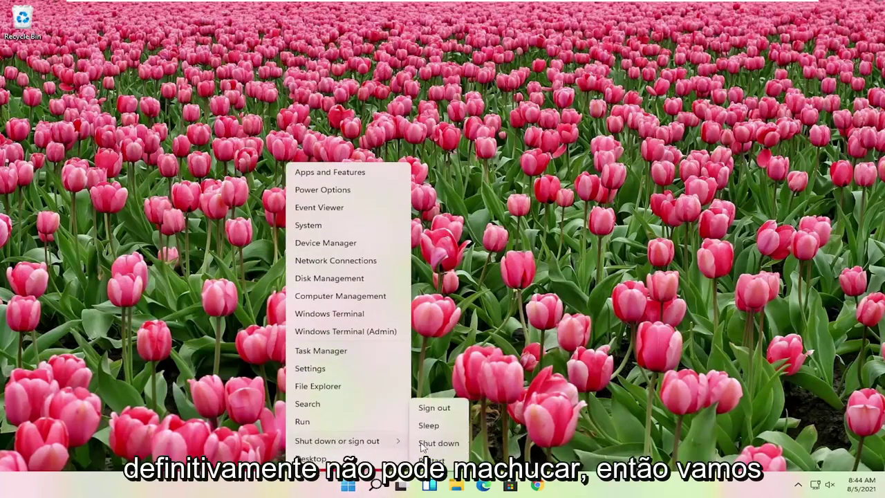
- Show the available options for shutting down, signing out or restarting the computer
click(221, 412)
right_click(348, 485)
mouse_move(342, 441)
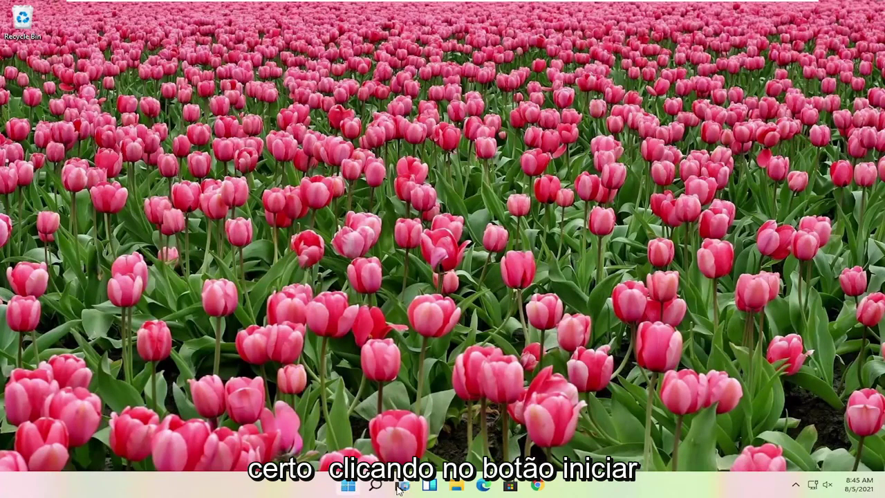
- Open Task Manager and move its window toward the middle of the desktop
right_click(348, 486)
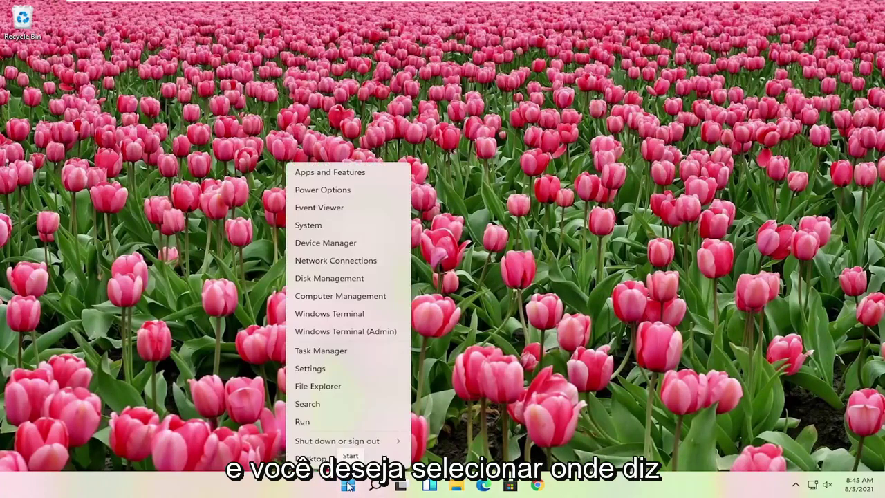
click(332, 353)
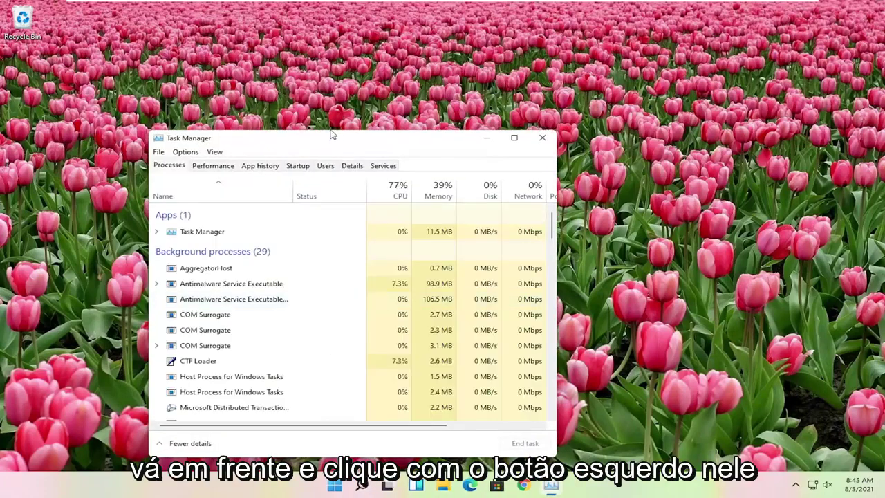
drag(391, 138, 496, 99)
- Find the Windows Explorer process in Task Manager and restart it
scroll(414, 247, down, 14)
scroll(415, 247, up, 6)
scroll(415, 248, up, 10)
scroll(408, 252, down, 5)
scroll(403, 253, down, 12)
click(373, 266)
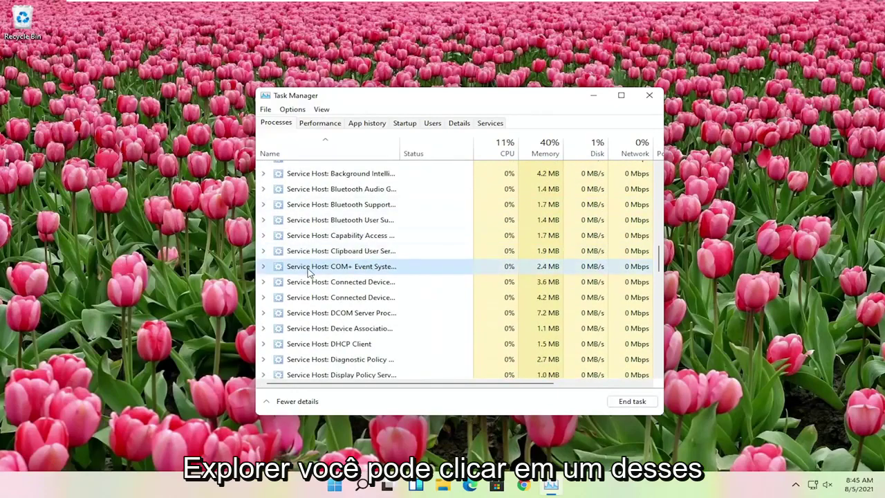
text(windows explorer)
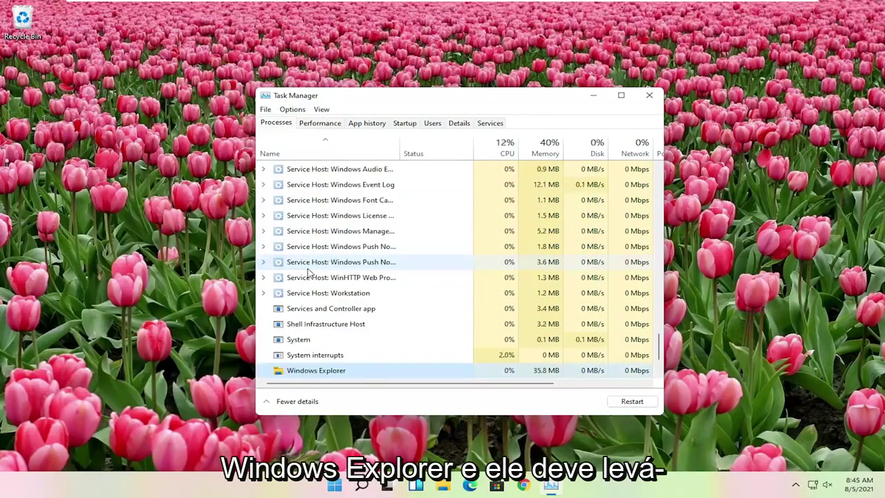
scroll(304, 290, down, 2)
right_click(298, 309)
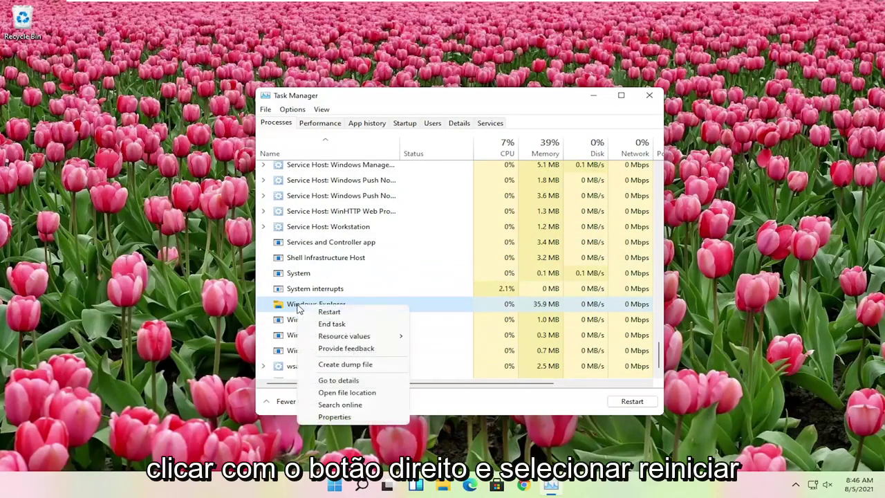
click(330, 312)
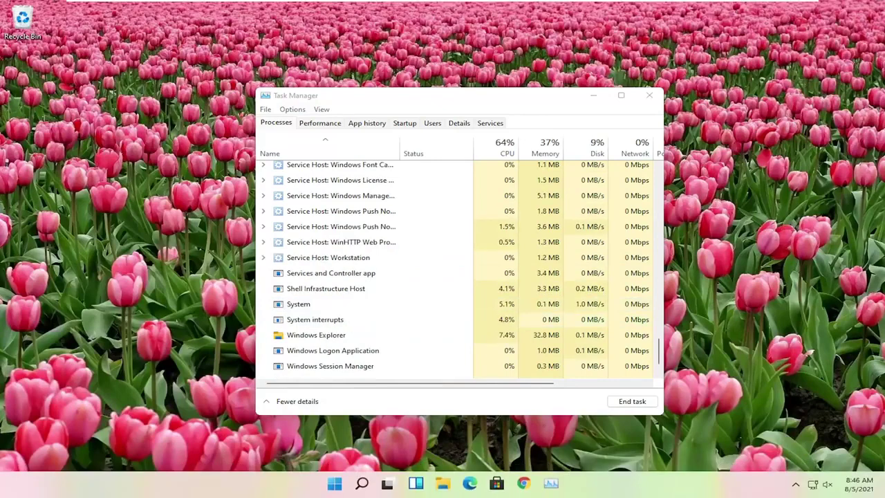
- Try the Start button several times and close Task Manager
click(333, 485)
click(334, 485)
click(334, 485)
click(334, 485)
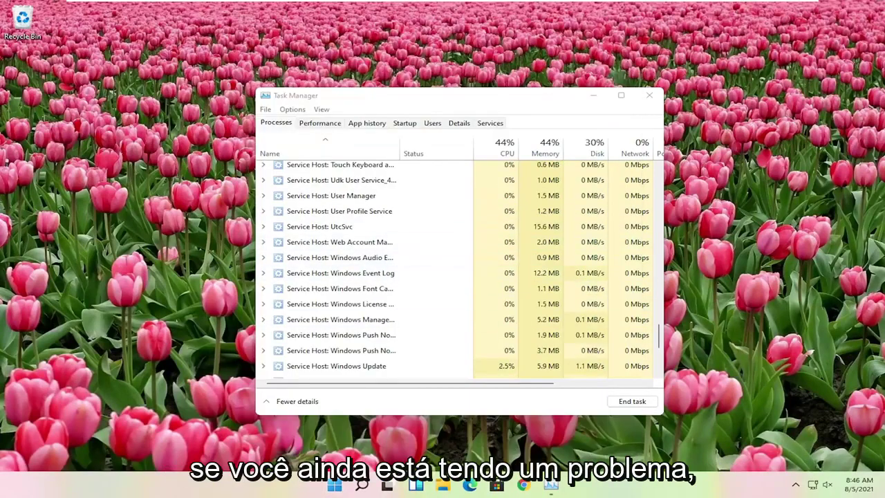
click(649, 95)
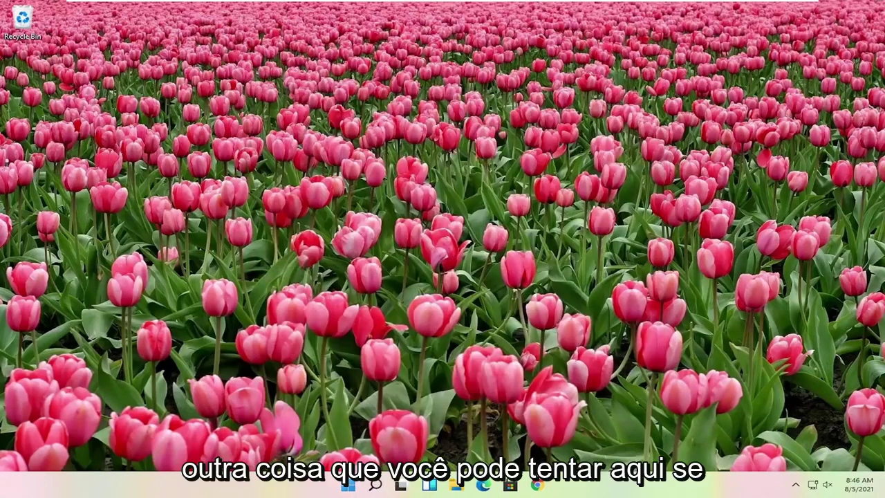
- Go to Windows Update in the Windows settings and check for updates
right_click(349, 487)
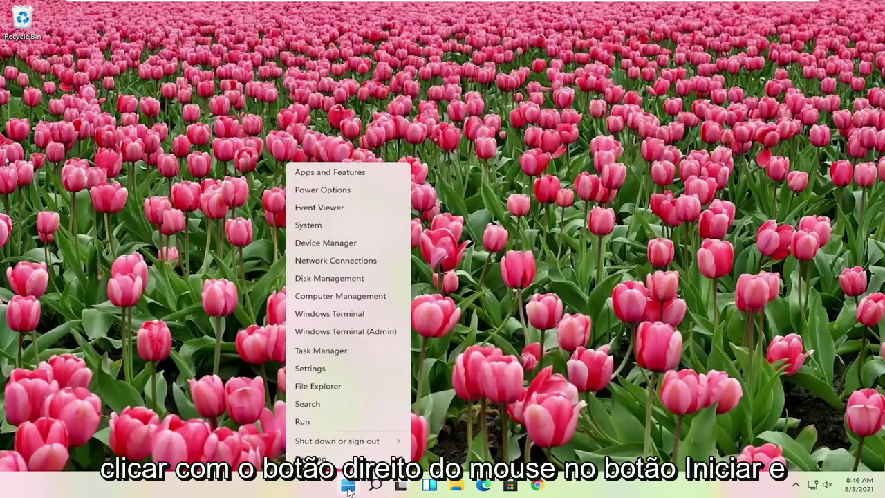
click(304, 367)
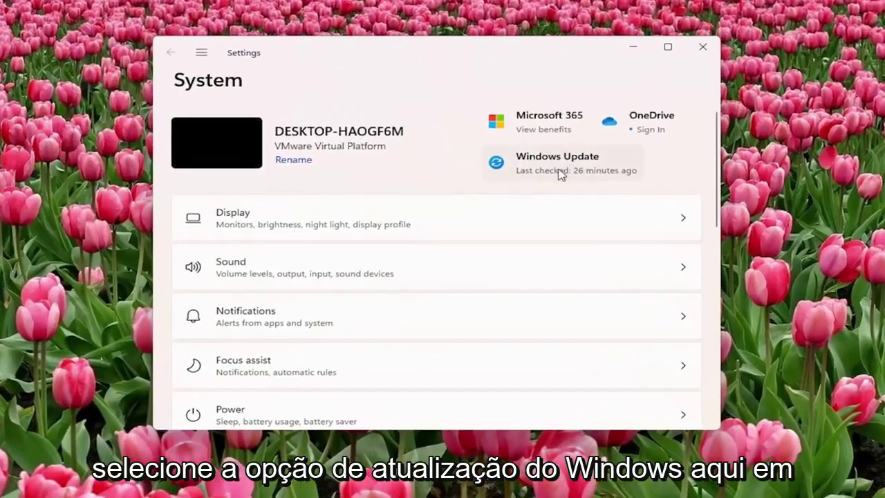
click(201, 52)
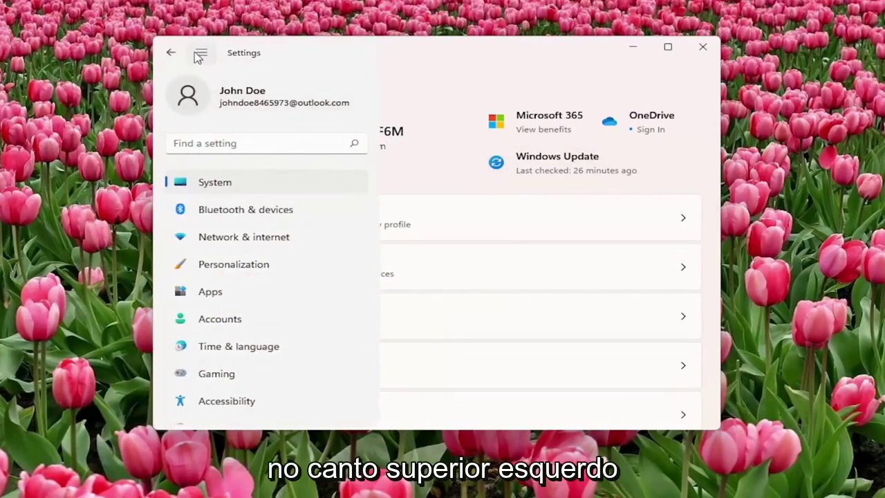
scroll(214, 207, down, 2)
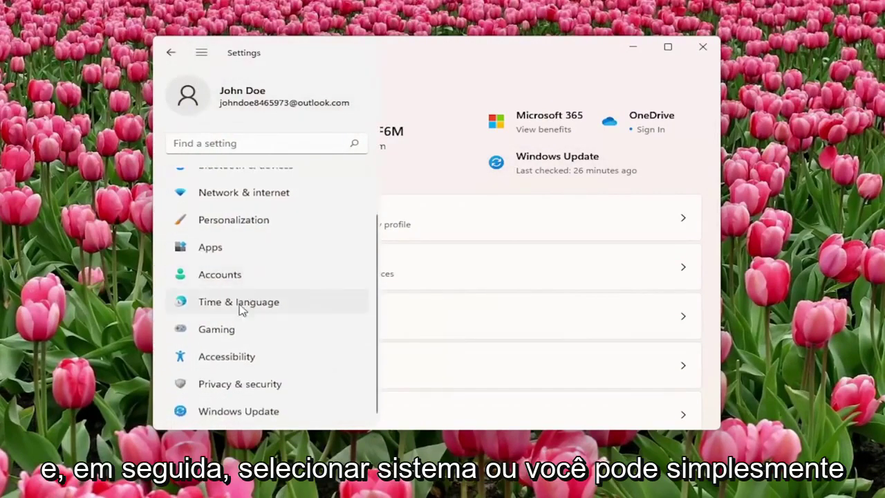
click(226, 413)
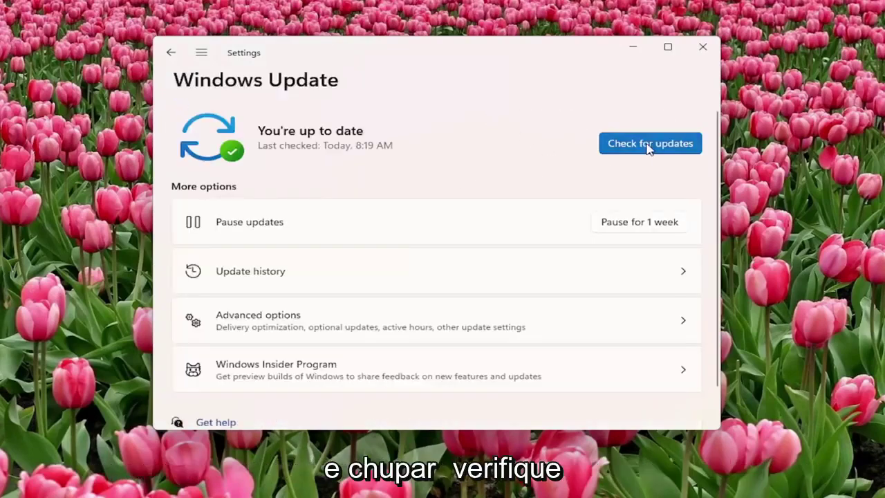
click(650, 143)
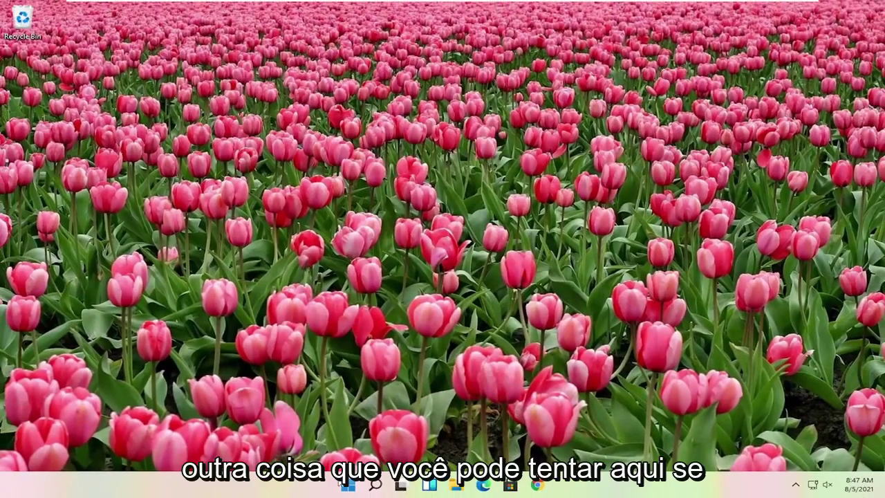
- Run cmd as a new task with administrative privileges from Task Manager
right_click(347, 486)
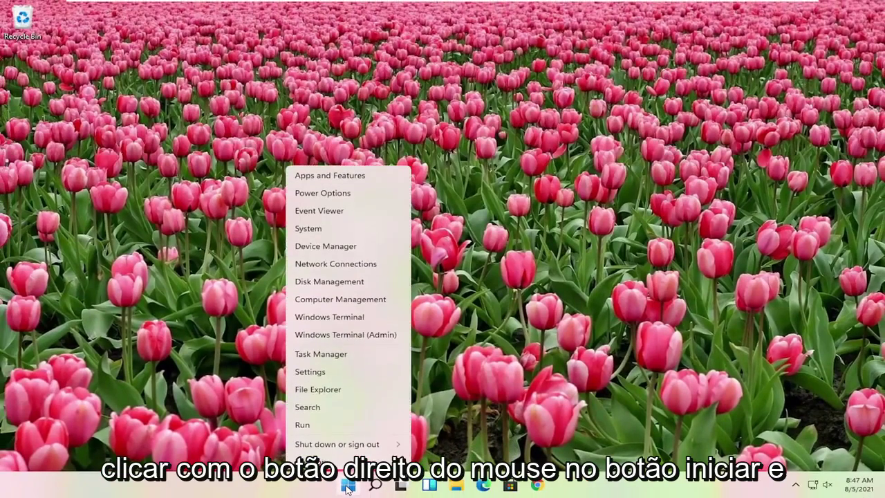
click(320, 351)
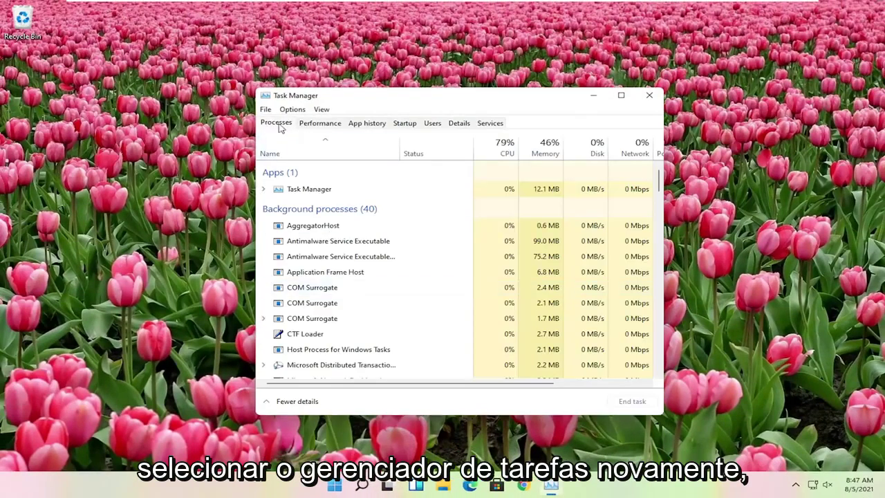
click(269, 114)
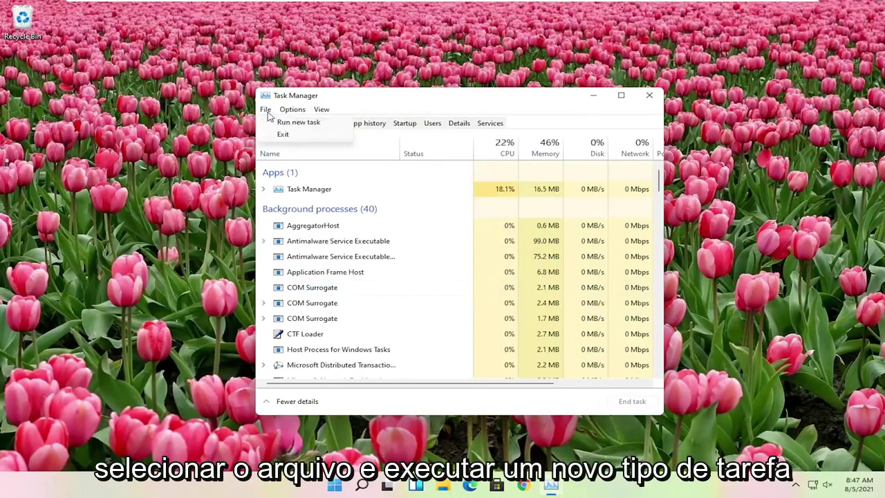
click(318, 123)
text(cmd)
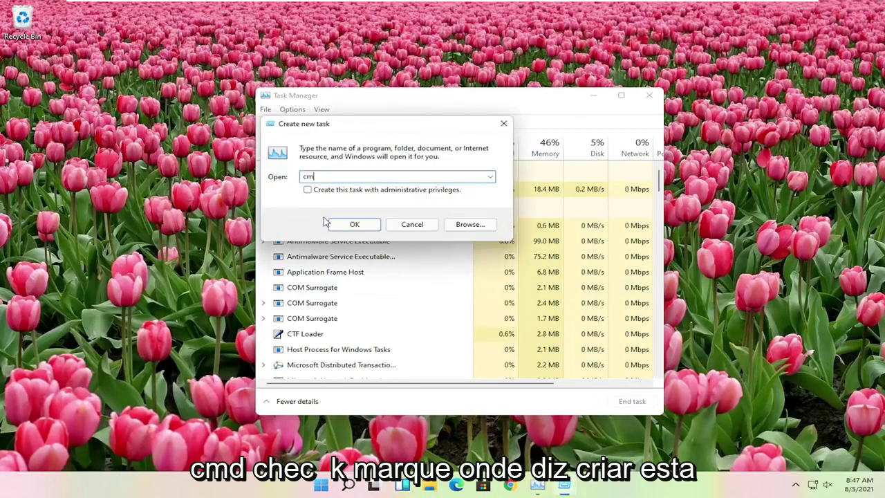
click(306, 190)
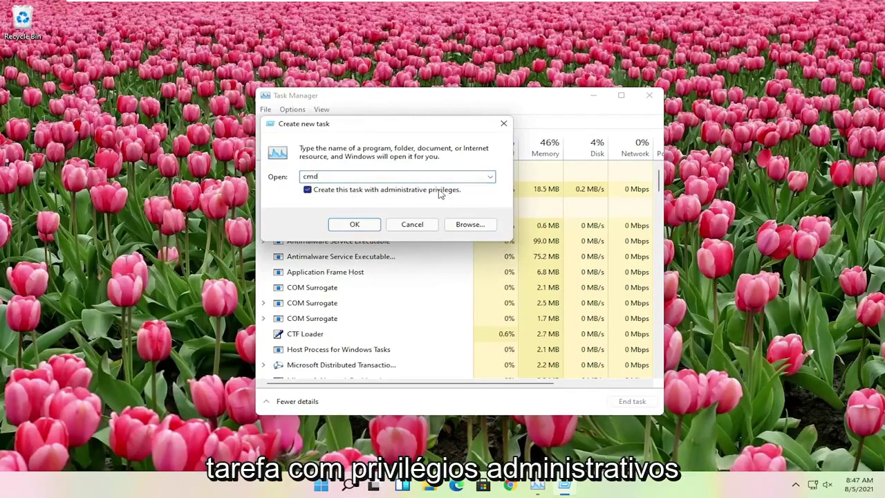
click(354, 224)
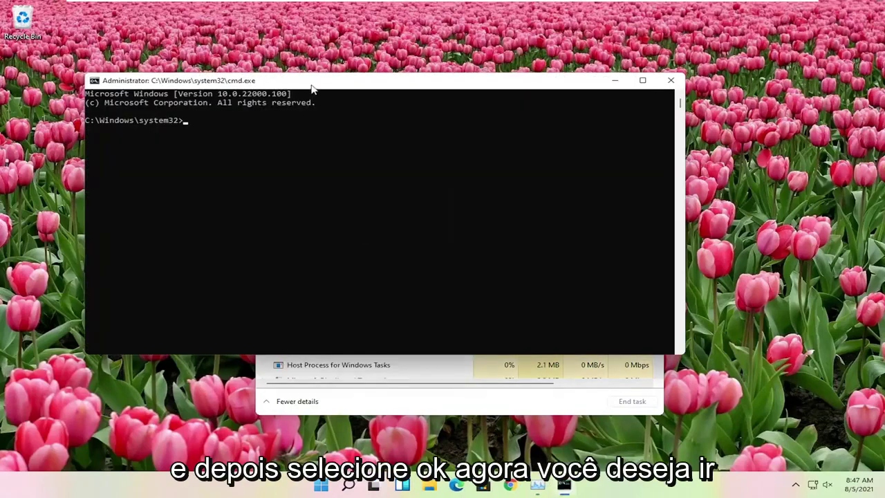
- Run sfc /scannow in the administrator Command Prompt, and close it and Task Manager once the scan is done
drag(329, 89, 387, 102)
text(sfc /scannow)
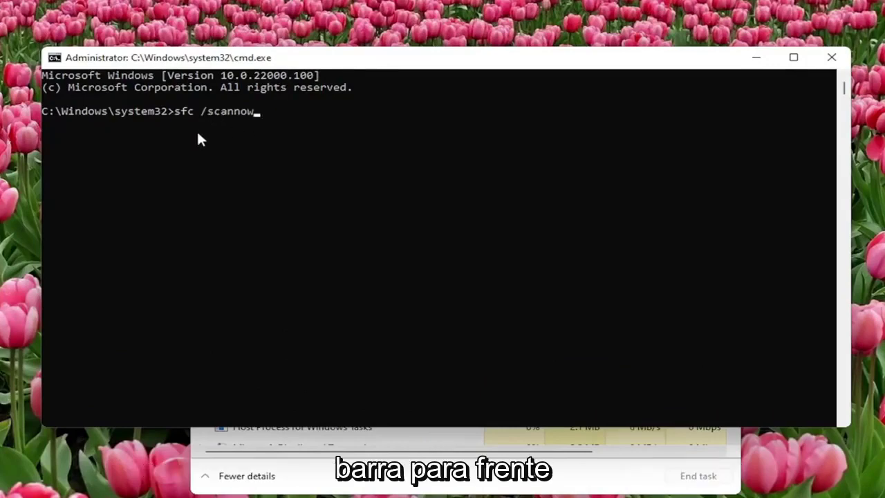
drag(213, 56, 232, 59)
key(Return)
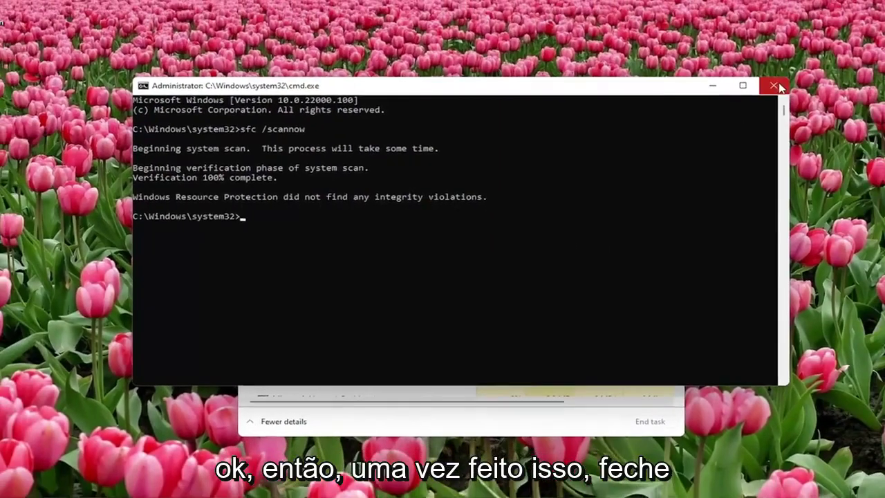
click(850, 62)
click(649, 95)
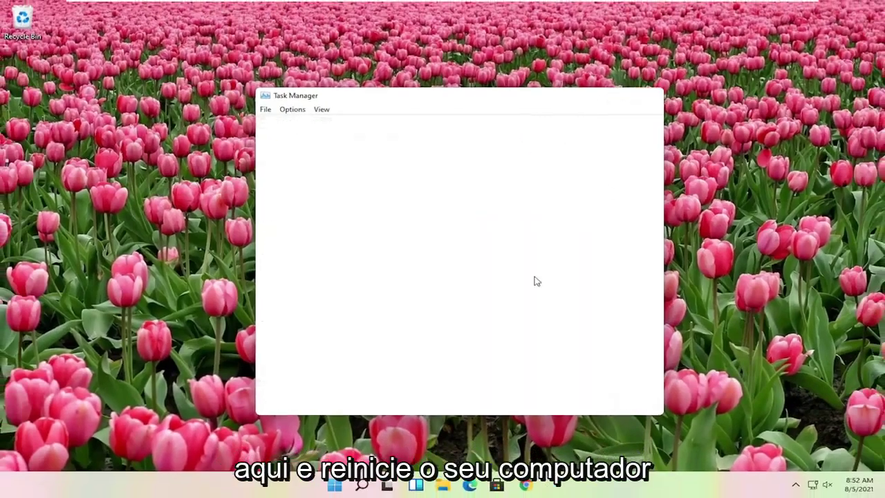
- Restart the computer
right_click(347, 486)
mouse_move(344, 441)
click(439, 459)
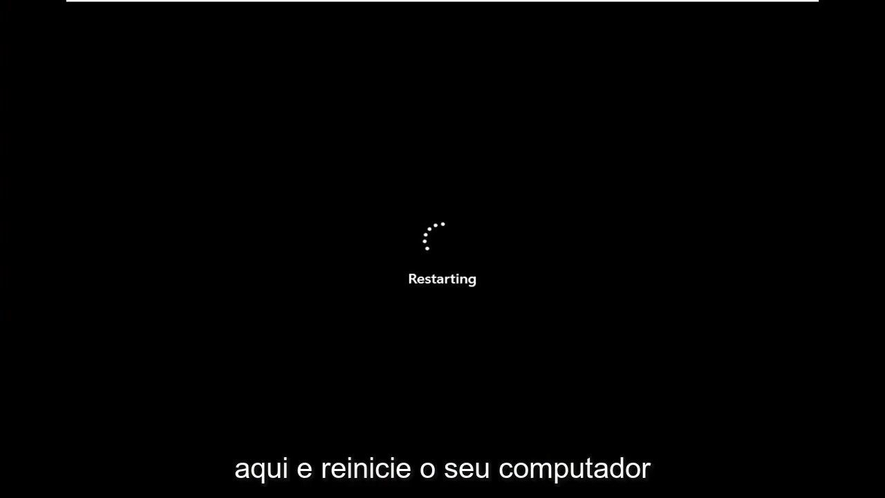